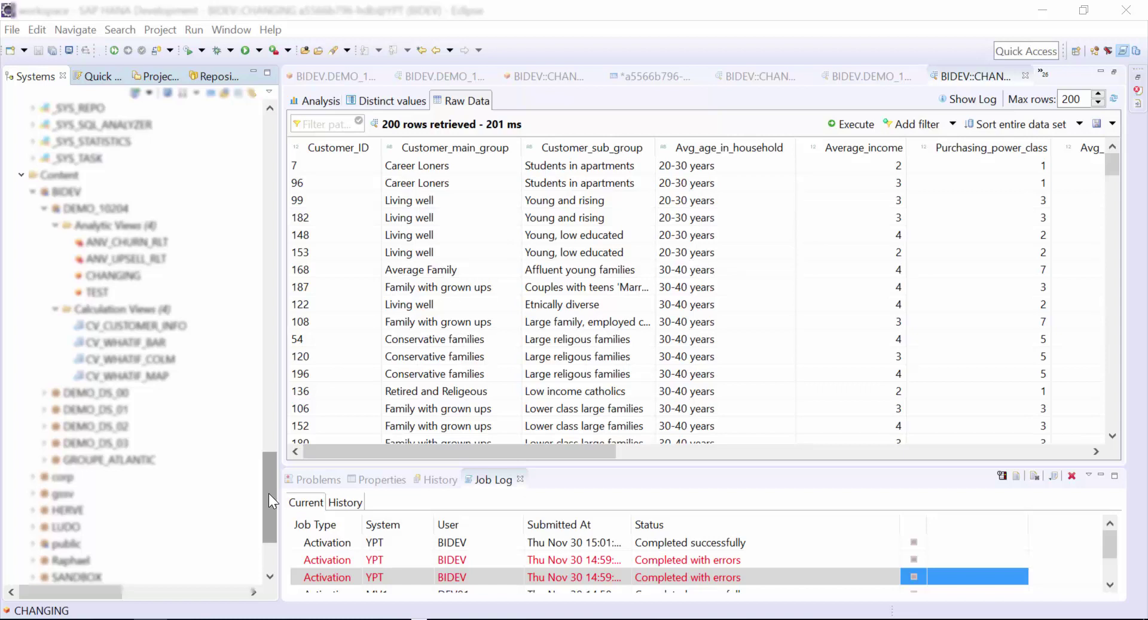
# Step: Preview the raw data rows of the CHANGING analytic view in HANA Studio
pyautogui.moveTo(268, 493); pyautogui.dragTo(267, 498)
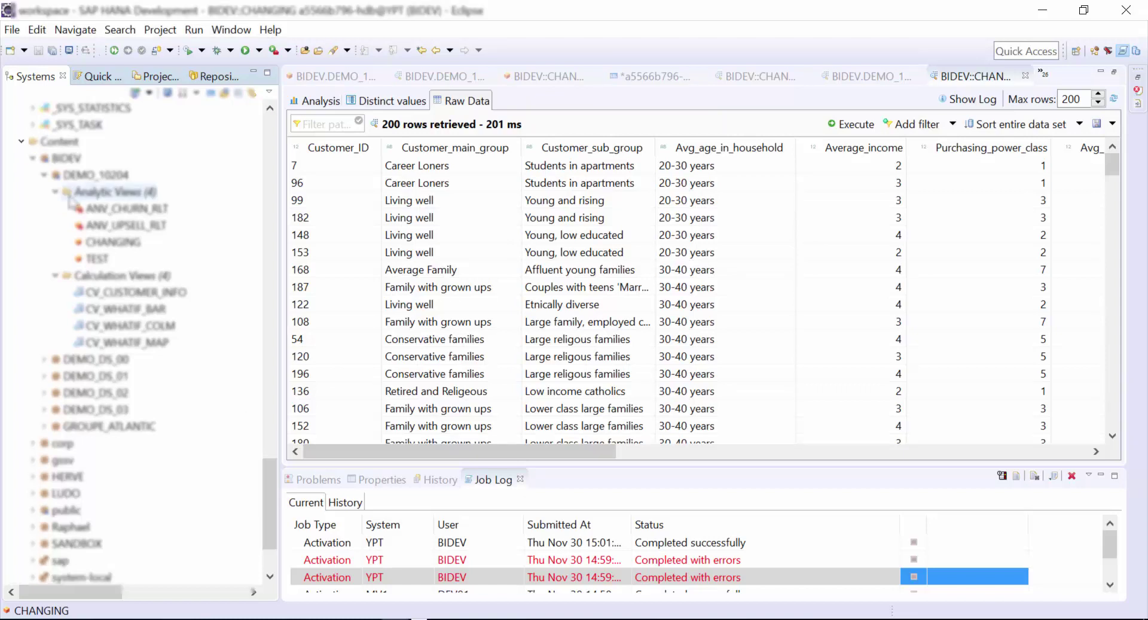
pyautogui.click(119, 243)
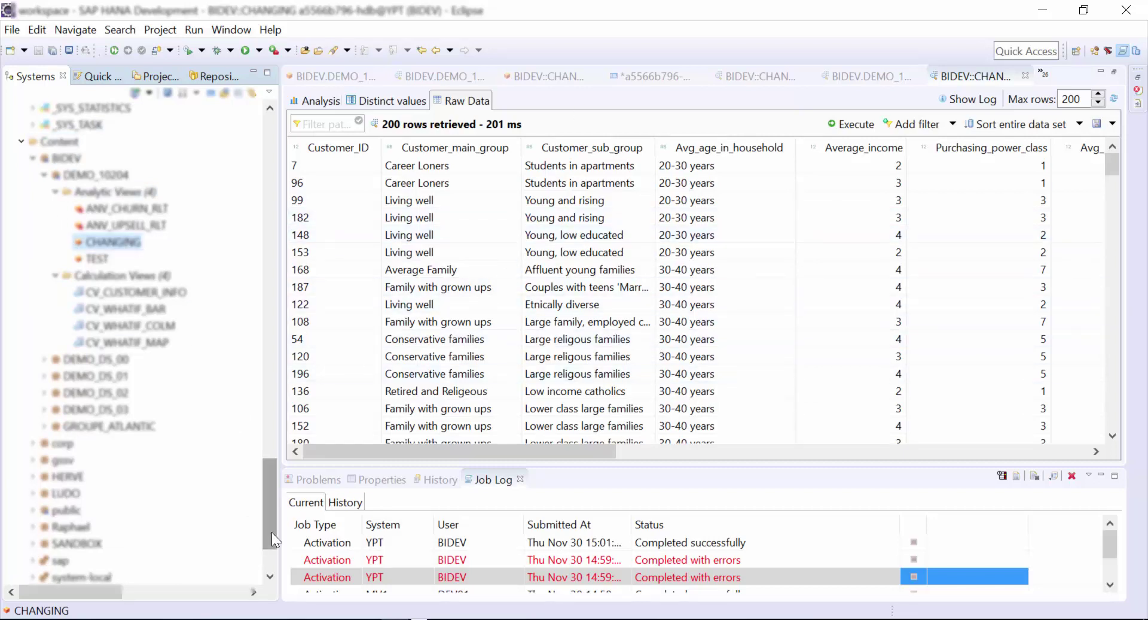
pyautogui.moveTo(271, 529); pyautogui.dragTo(275, 475)
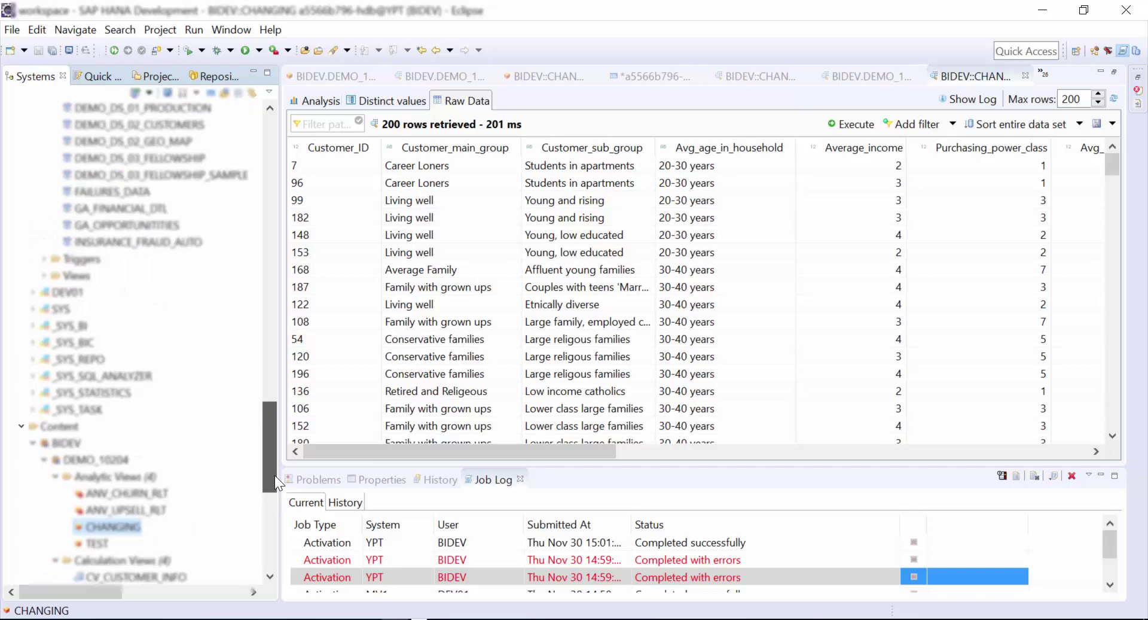
pyautogui.moveTo(274, 474); pyautogui.dragTo(313, 171)
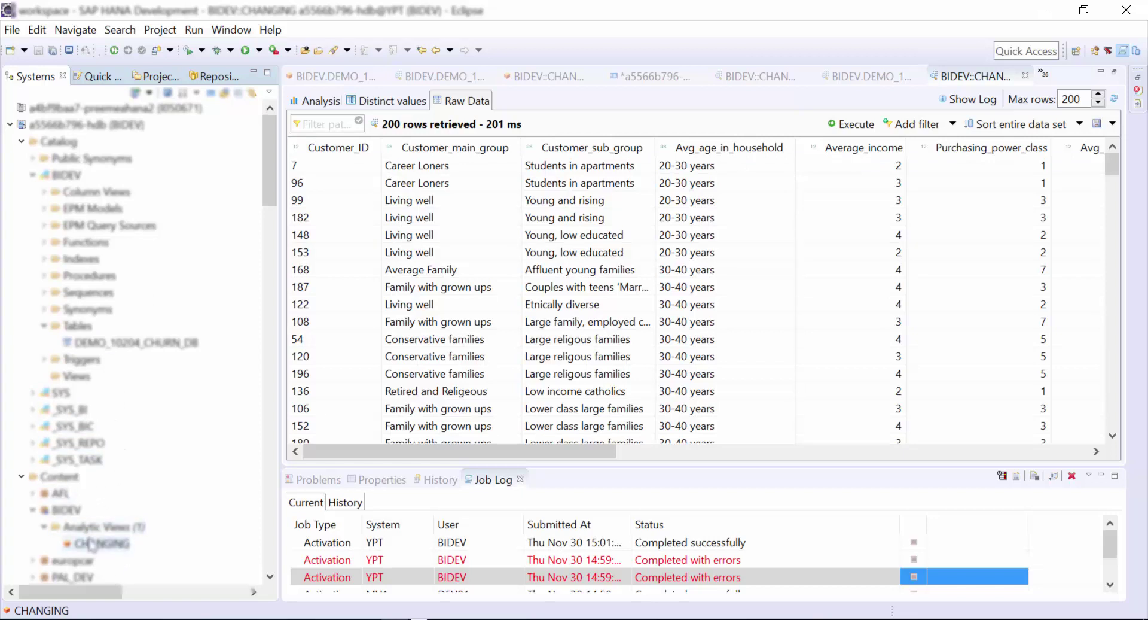
pyautogui.rightClick(117, 544)
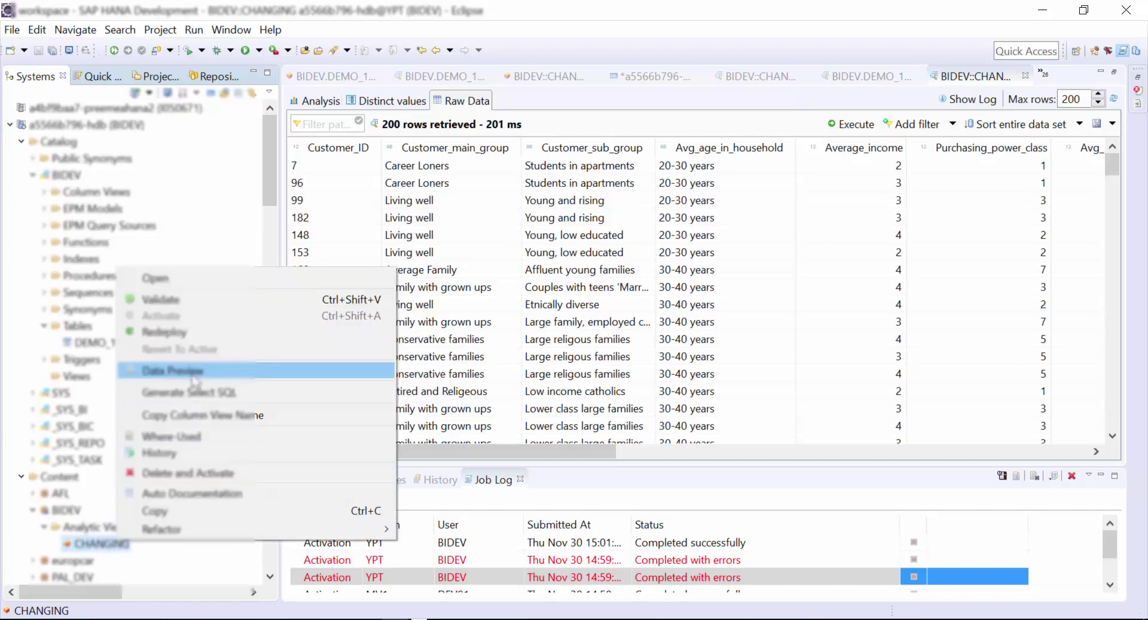
pyautogui.click(199, 372)
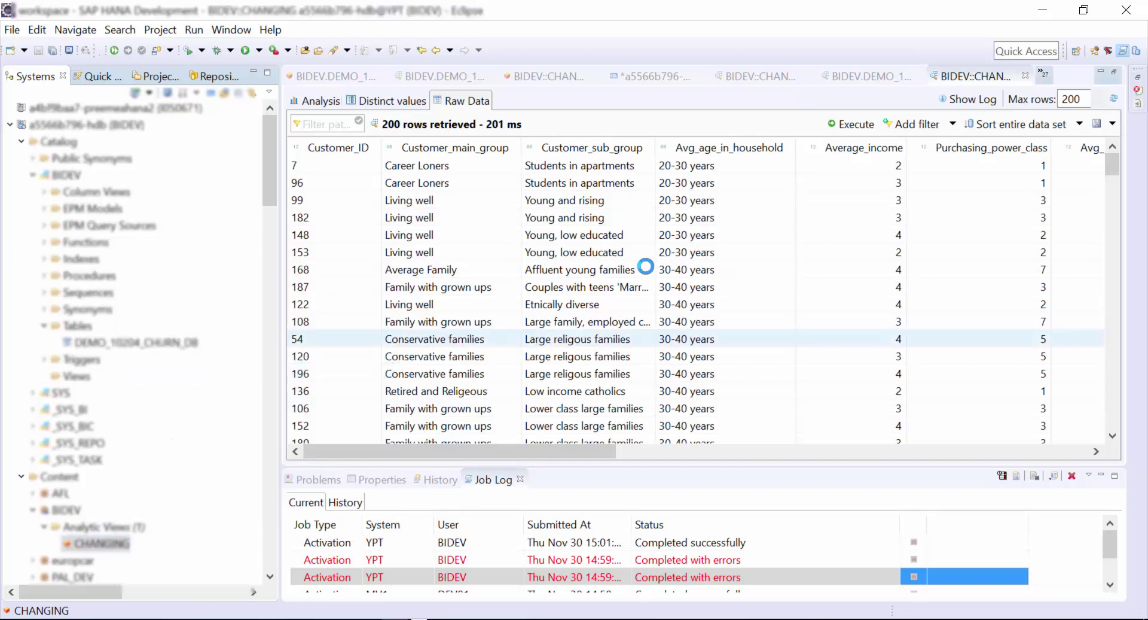
pyautogui.click(461, 103)
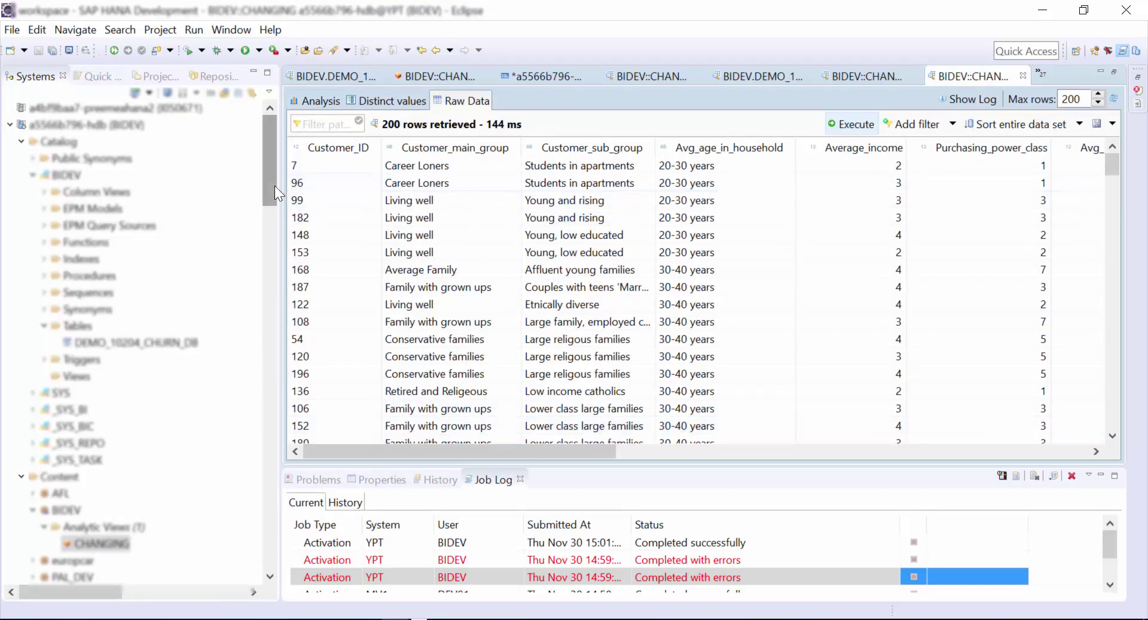
# Step: Minimize HANA Studio and head to Connexion, triggering the unsaved-story warning
pyautogui.click(1046, 15)
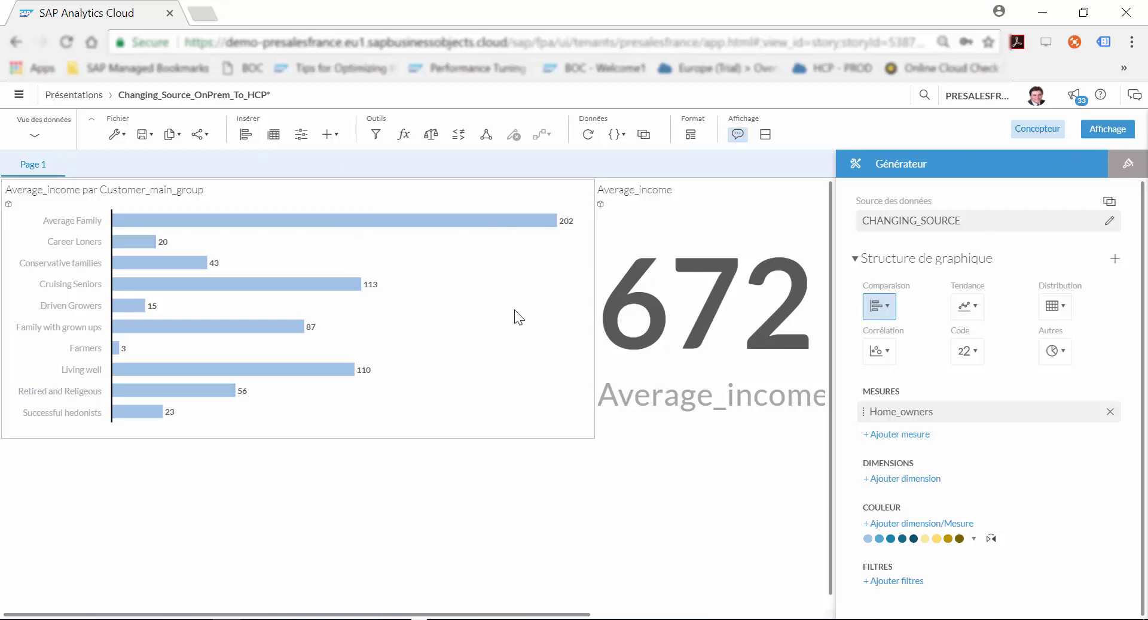
pyautogui.click(20, 96)
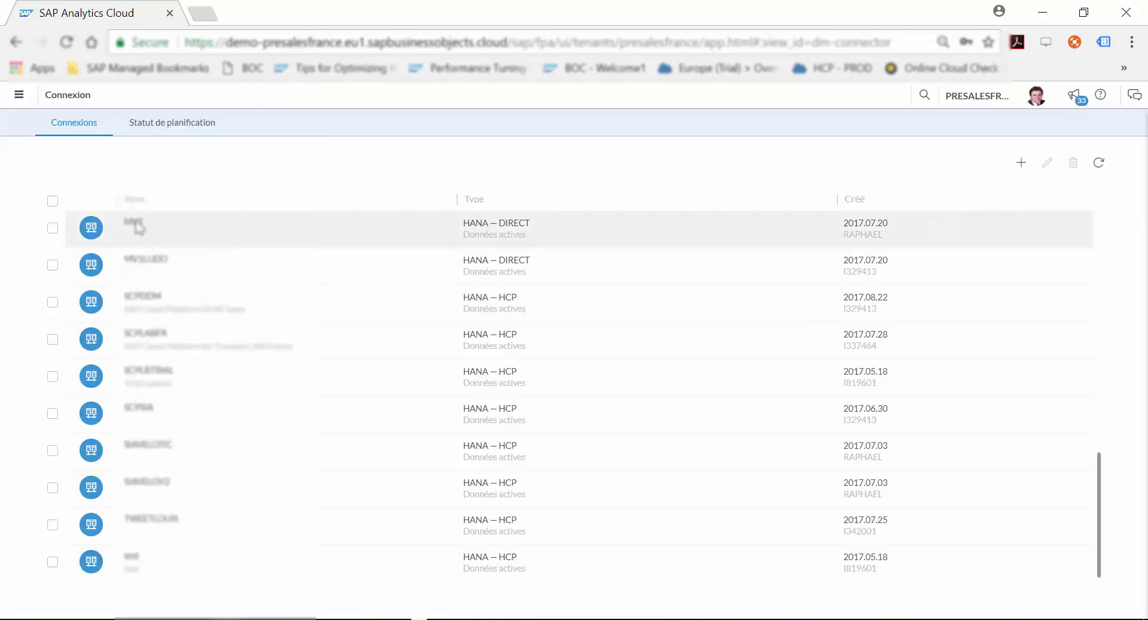
pyautogui.click(53, 228)
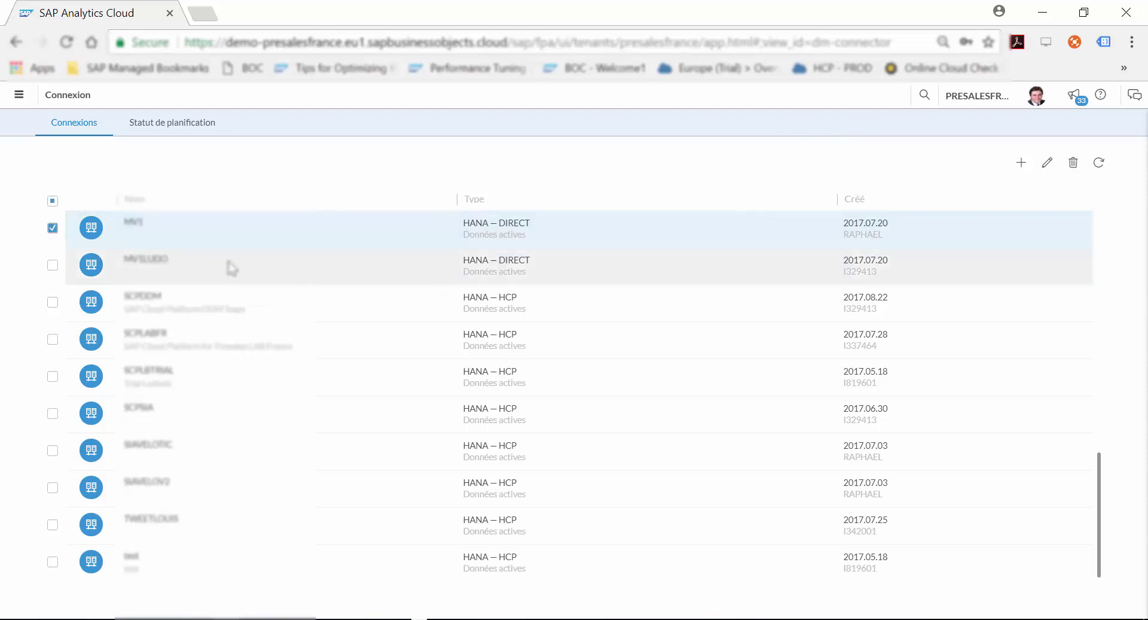
pyautogui.click(1047, 164)
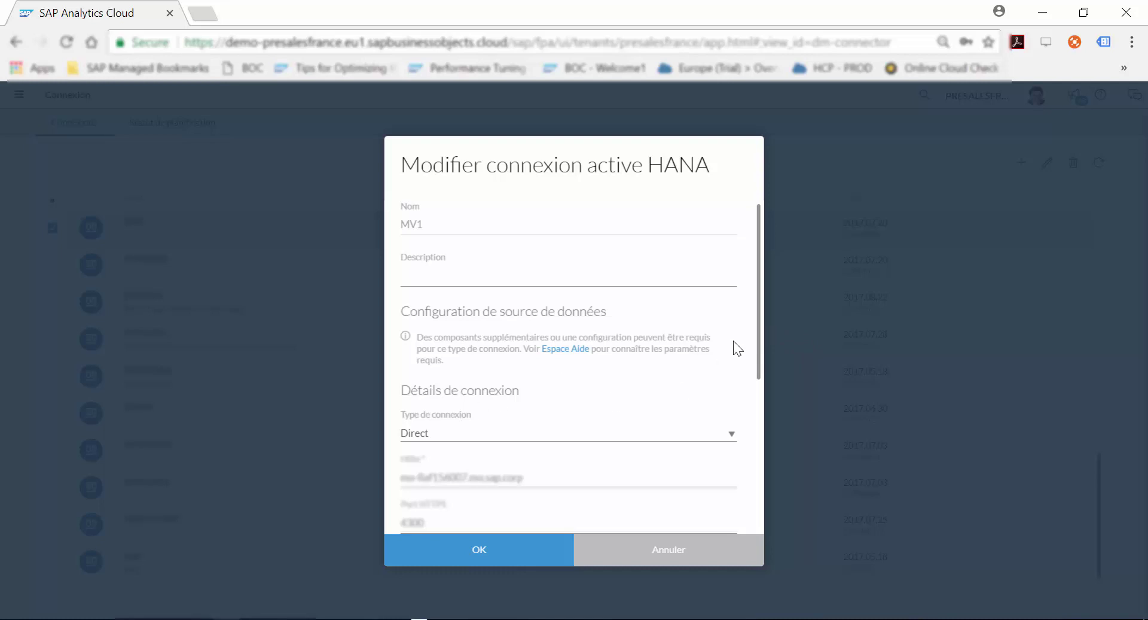
pyautogui.moveTo(762, 321); pyautogui.dragTo(762, 371)
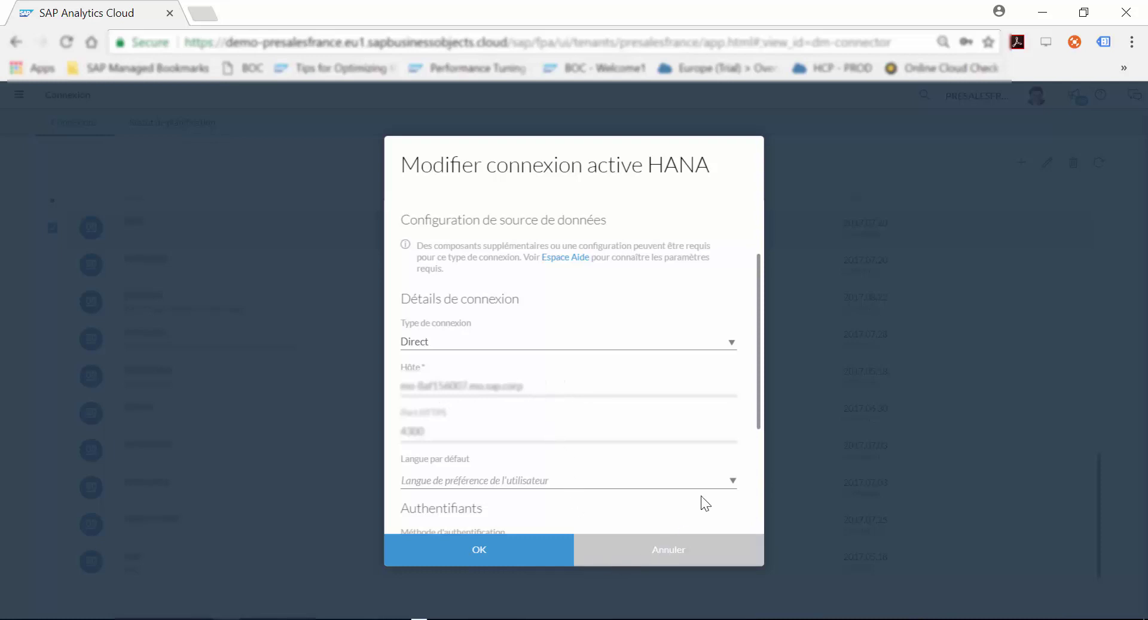
pyautogui.click(706, 562)
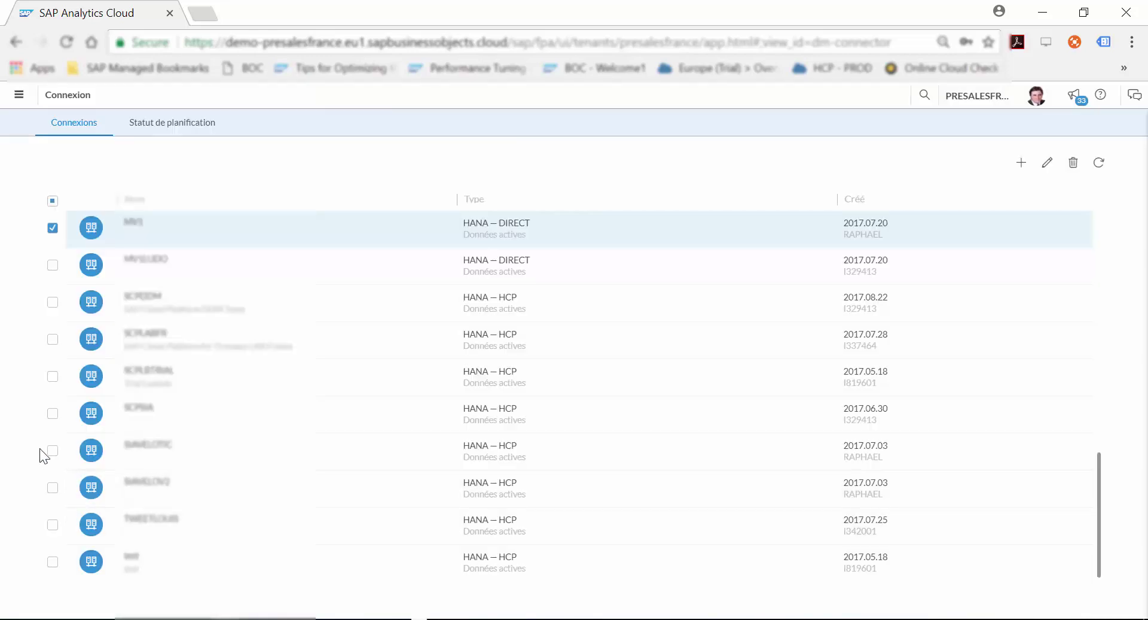
pyautogui.click(53, 228)
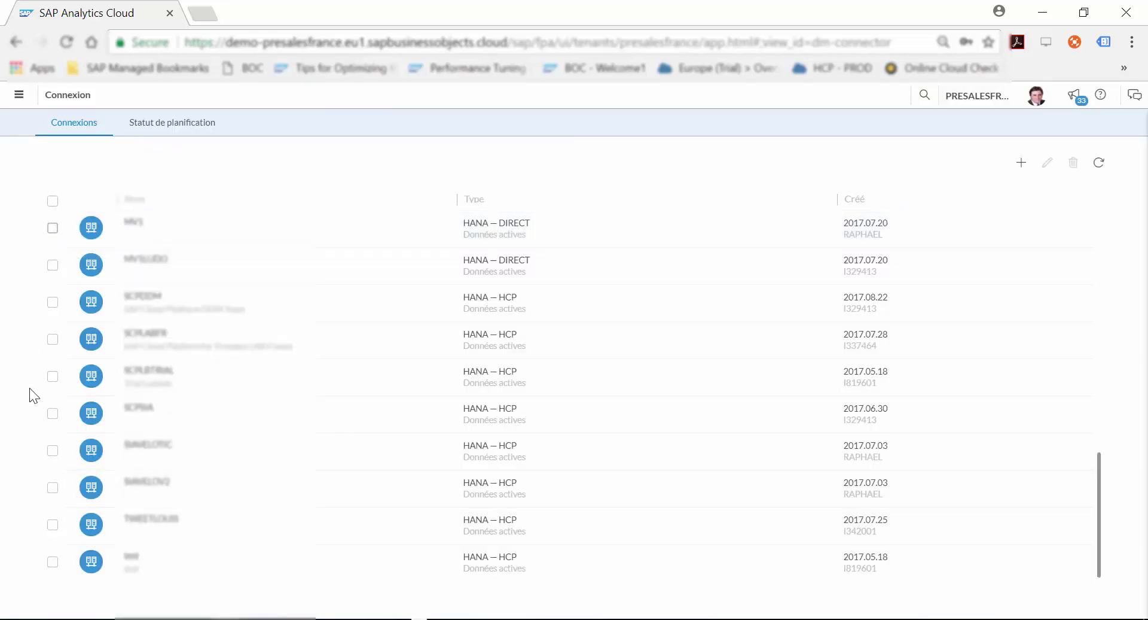
pyautogui.click(52, 449)
pyautogui.click(1047, 162)
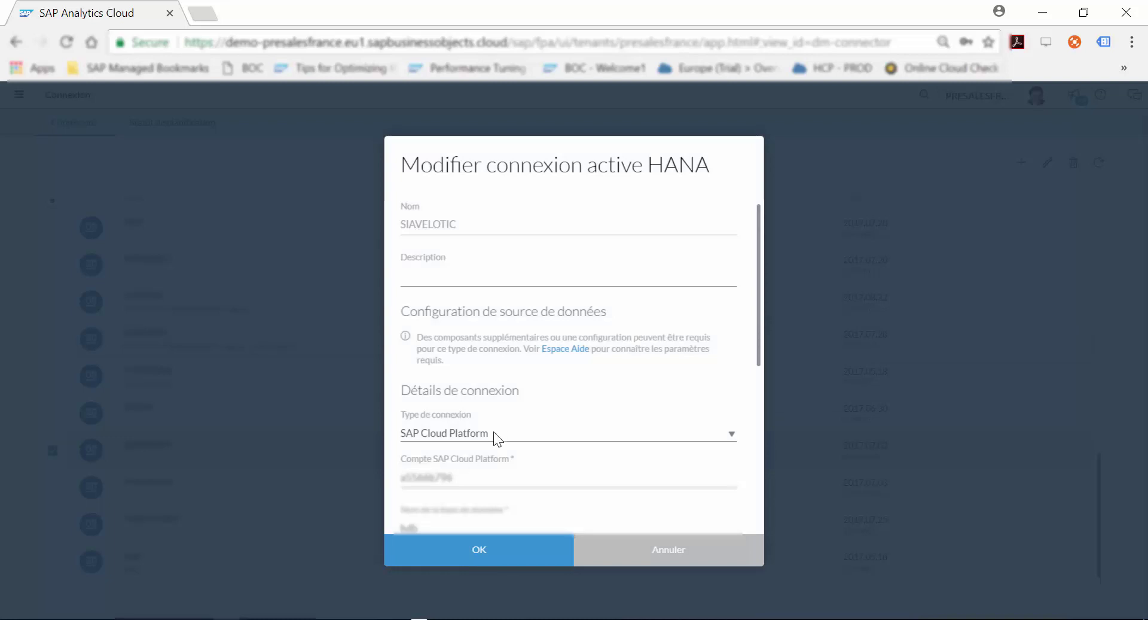
pyautogui.scroll(-2, 761, 346)
pyautogui.scroll(-1, 769, 443)
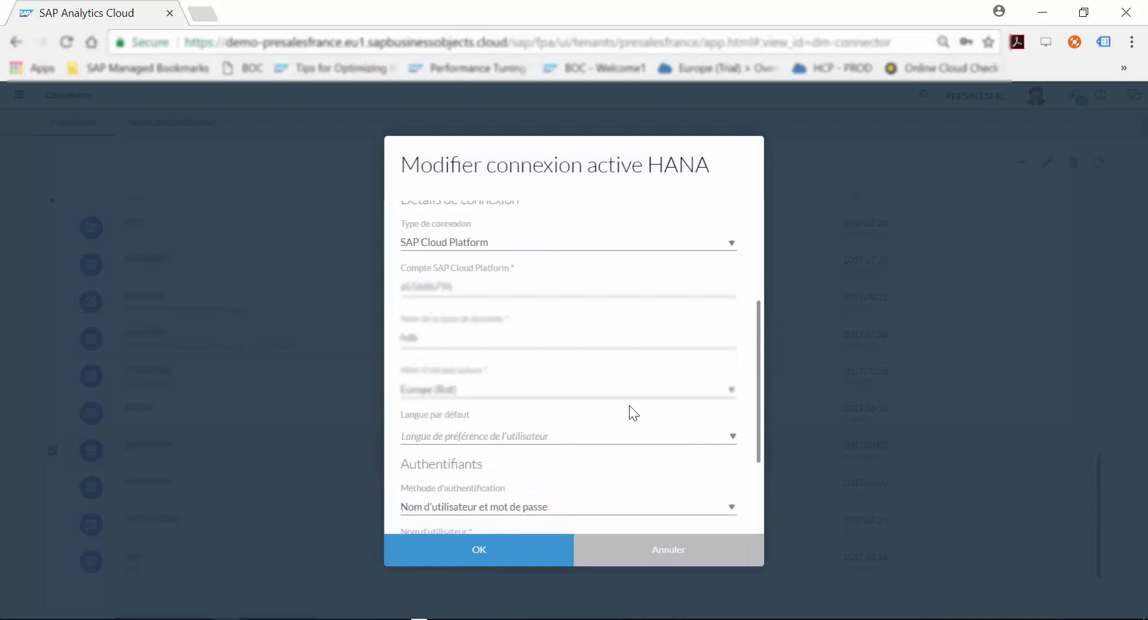
pyautogui.click(679, 548)
pyautogui.click(24, 95)
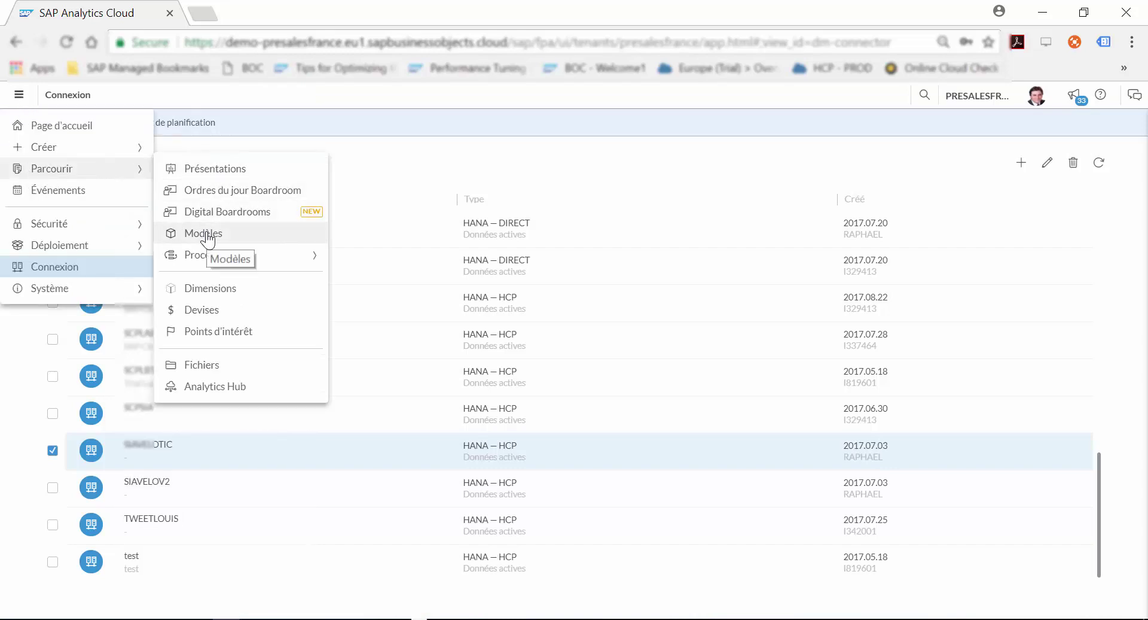
# Step: Search the models list for 'Changing' to find CHANGING_SOURCE
pyautogui.click(207, 233)
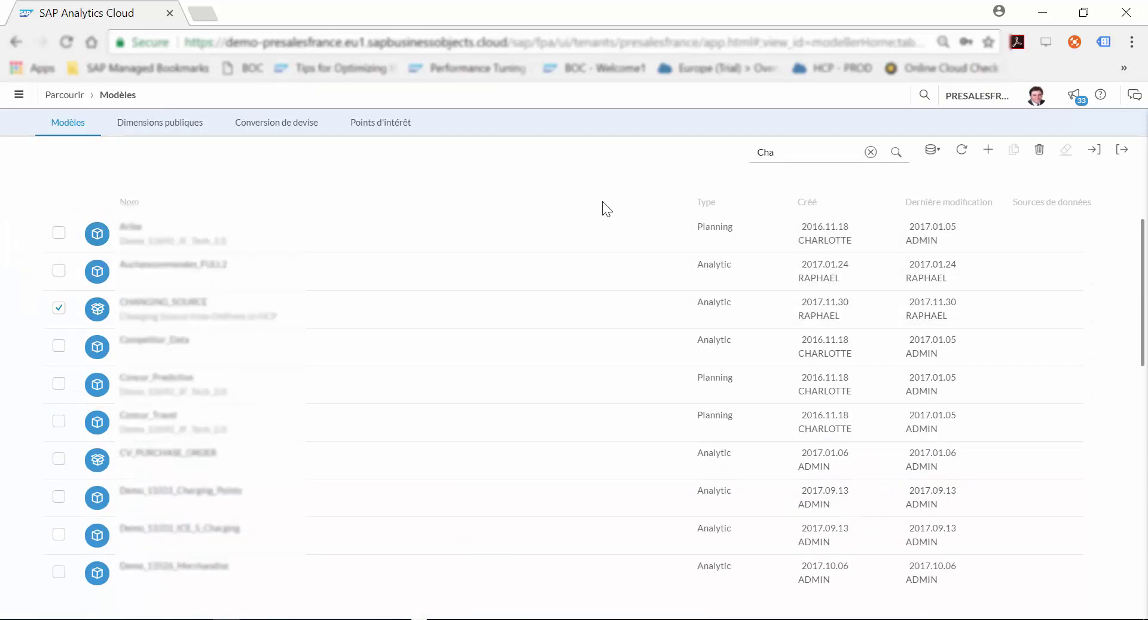
pyautogui.write('n')
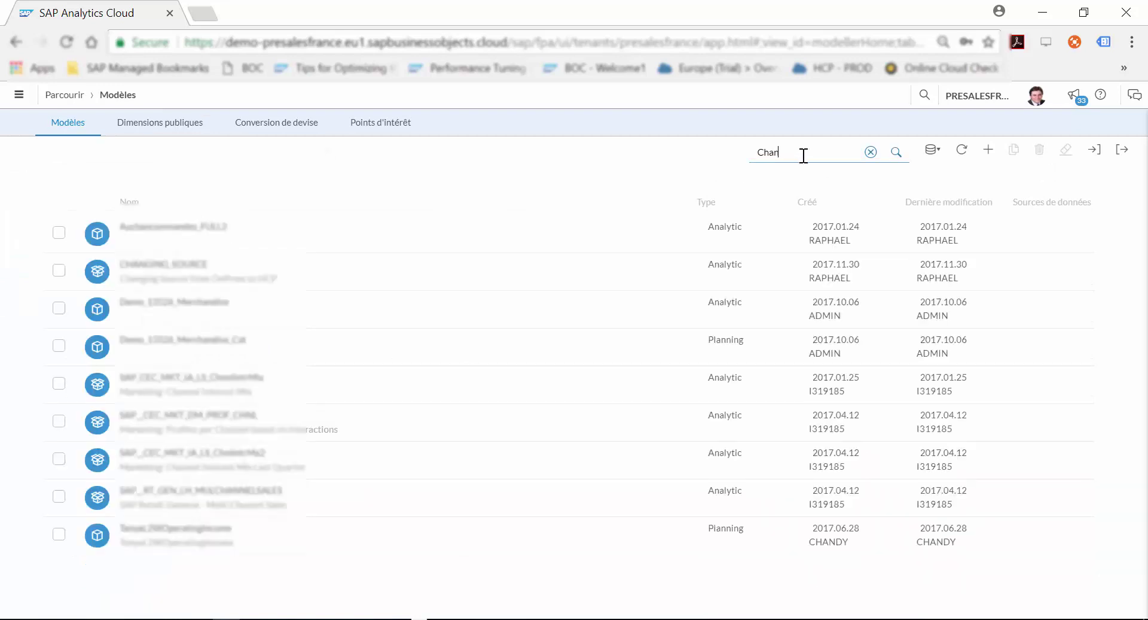
pyautogui.write('ging')
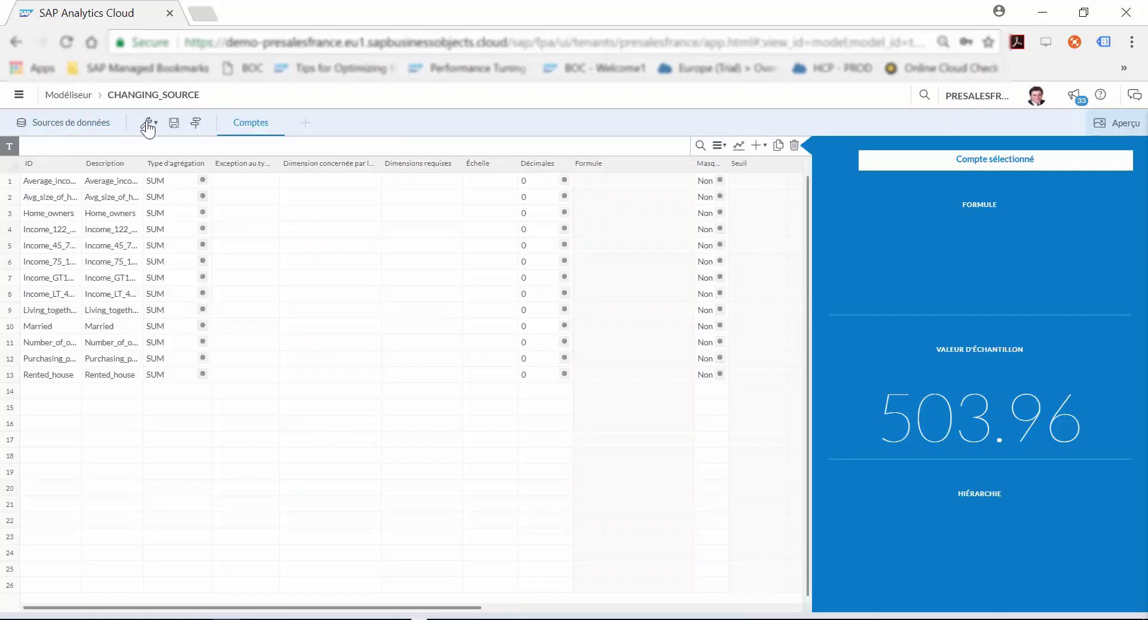
# Step: Set the model's source system to SIWELOTIC and confirm
pyautogui.click(148, 126)
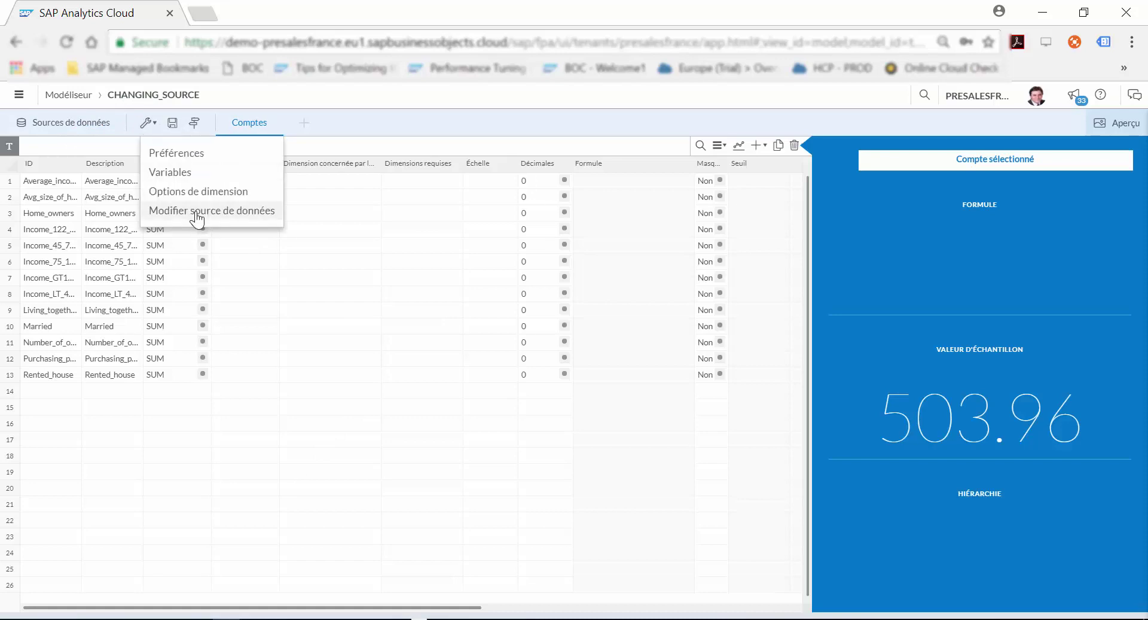
pyautogui.click(228, 216)
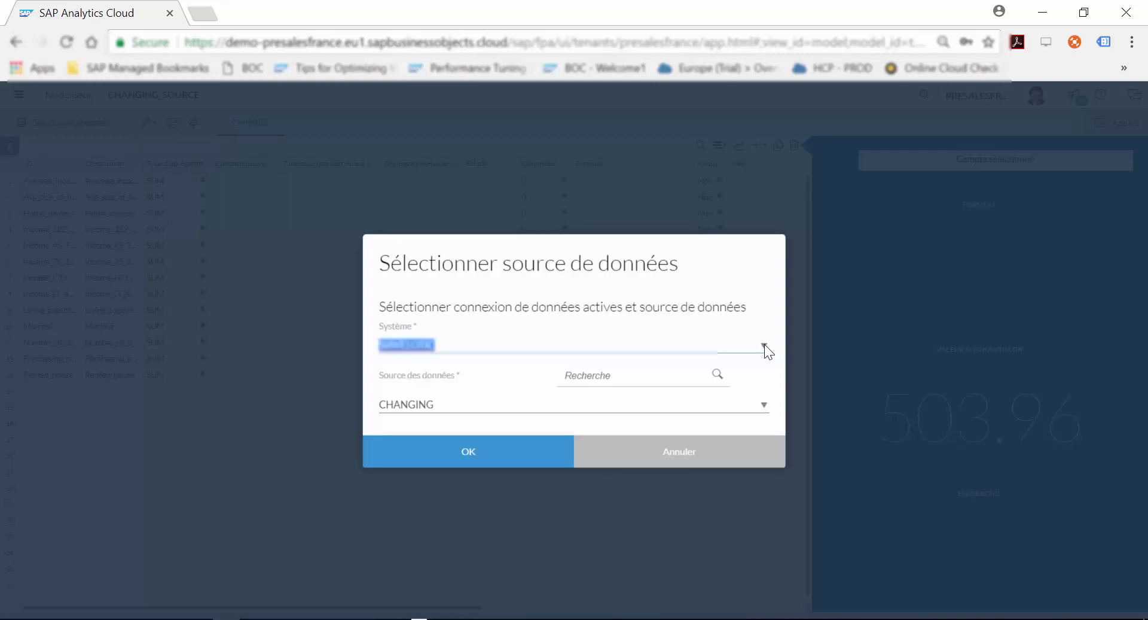
pyautogui.click(765, 344)
pyautogui.click(417, 361)
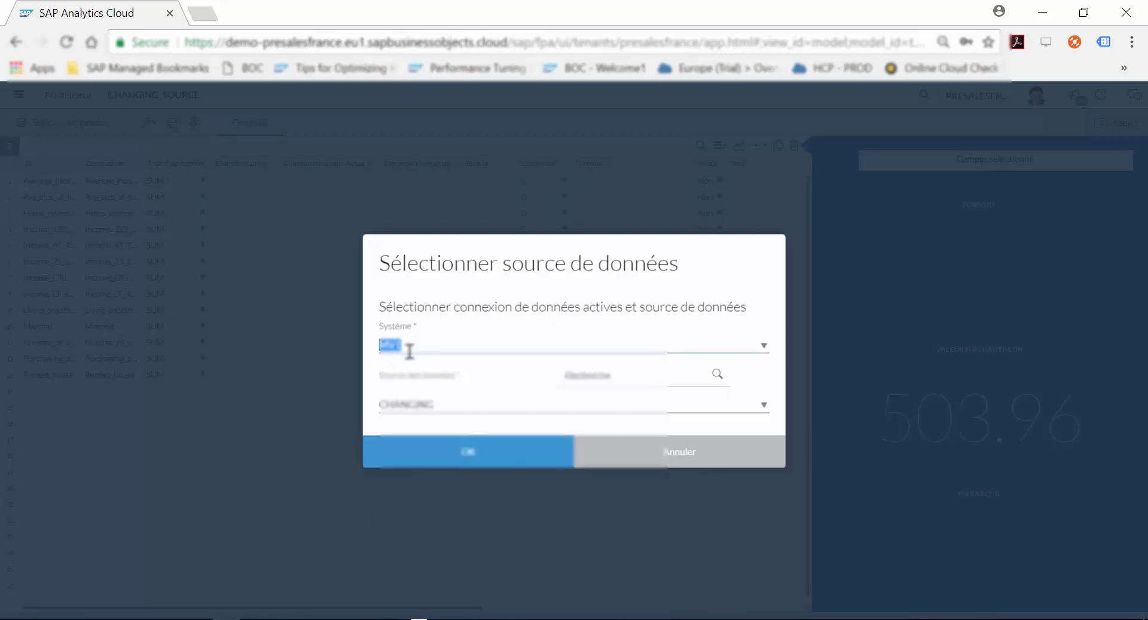
pyautogui.click(758, 347)
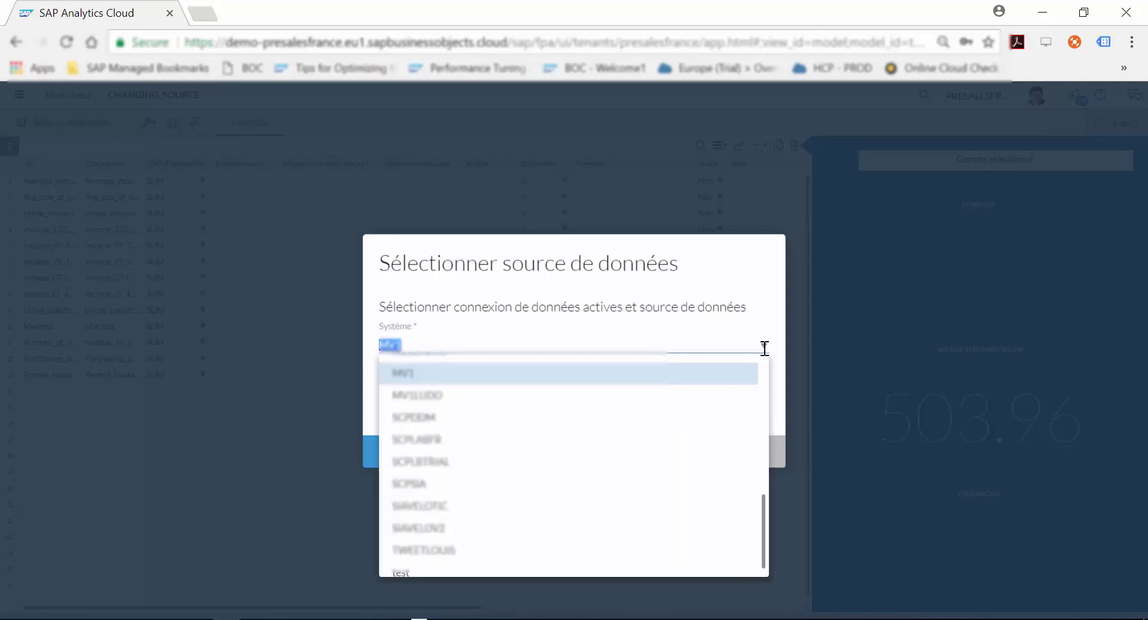
pyautogui.click(450, 514)
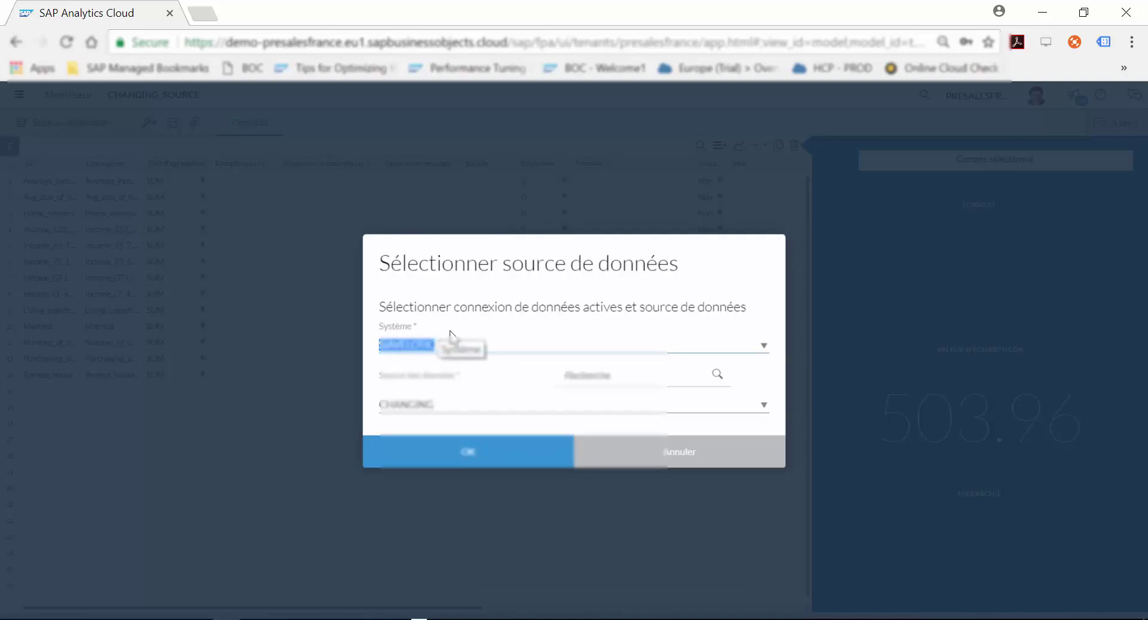
pyautogui.click(466, 456)
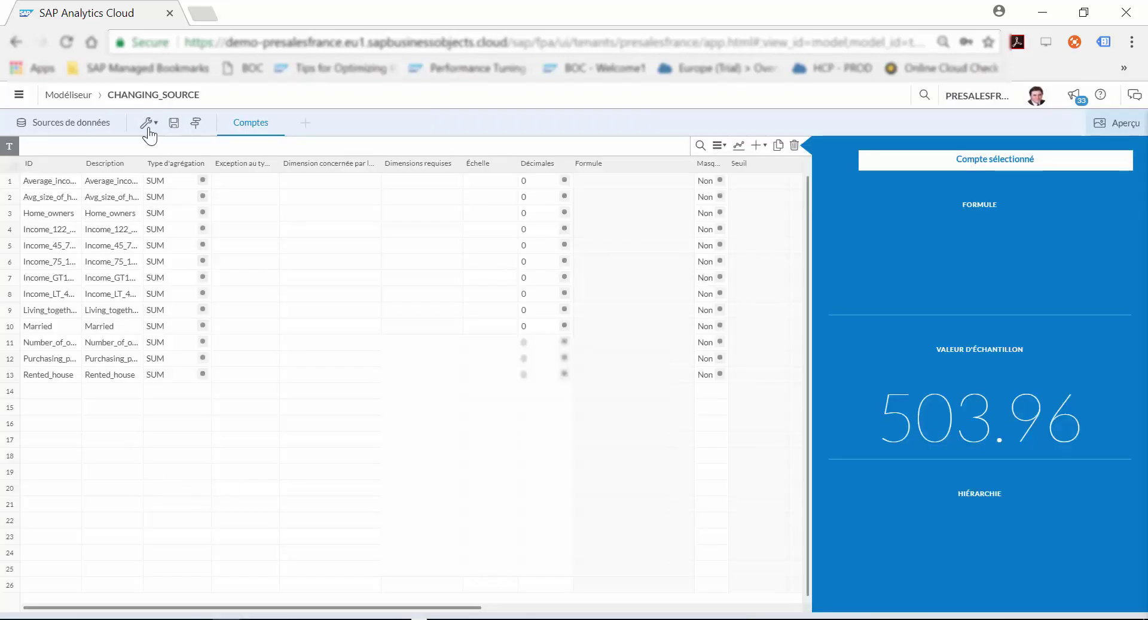
# Step: Switch the data source connection, accept the dependent-story warning, and save the model
pyautogui.click(147, 123)
pyautogui.click(191, 209)
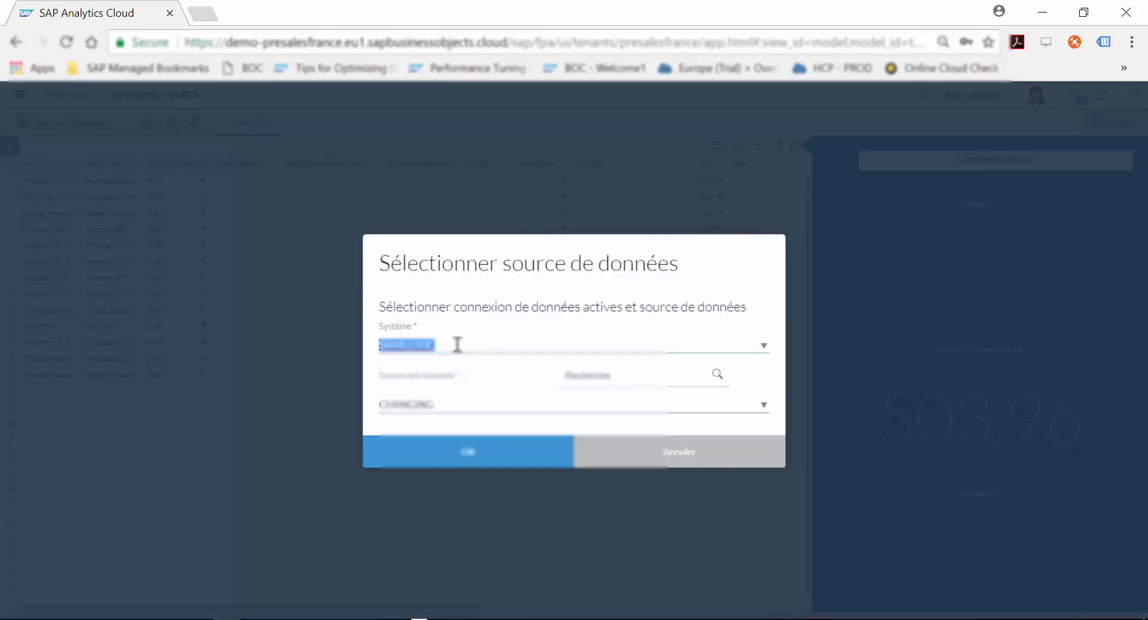
pyautogui.click(456, 344)
pyautogui.click(461, 361)
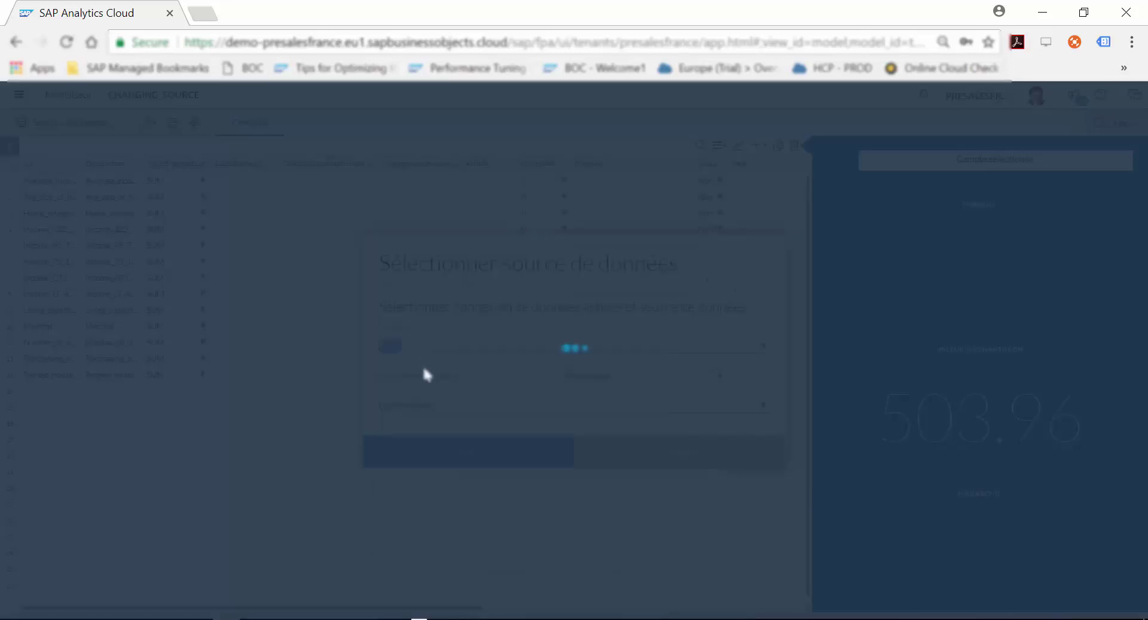
pyautogui.click(443, 462)
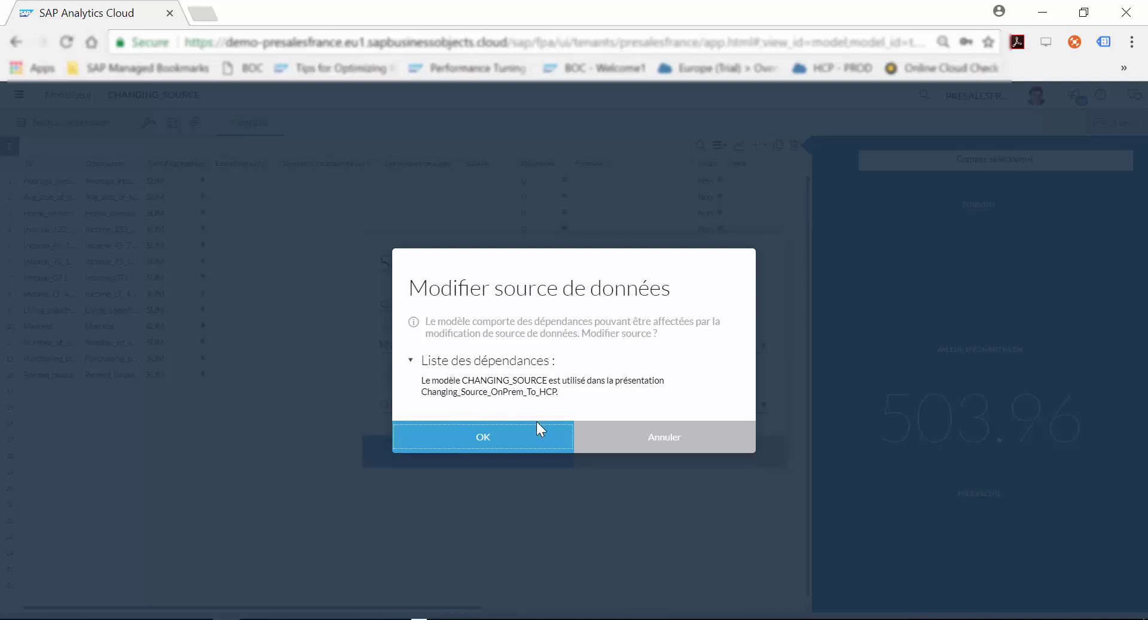
pyautogui.click(484, 438)
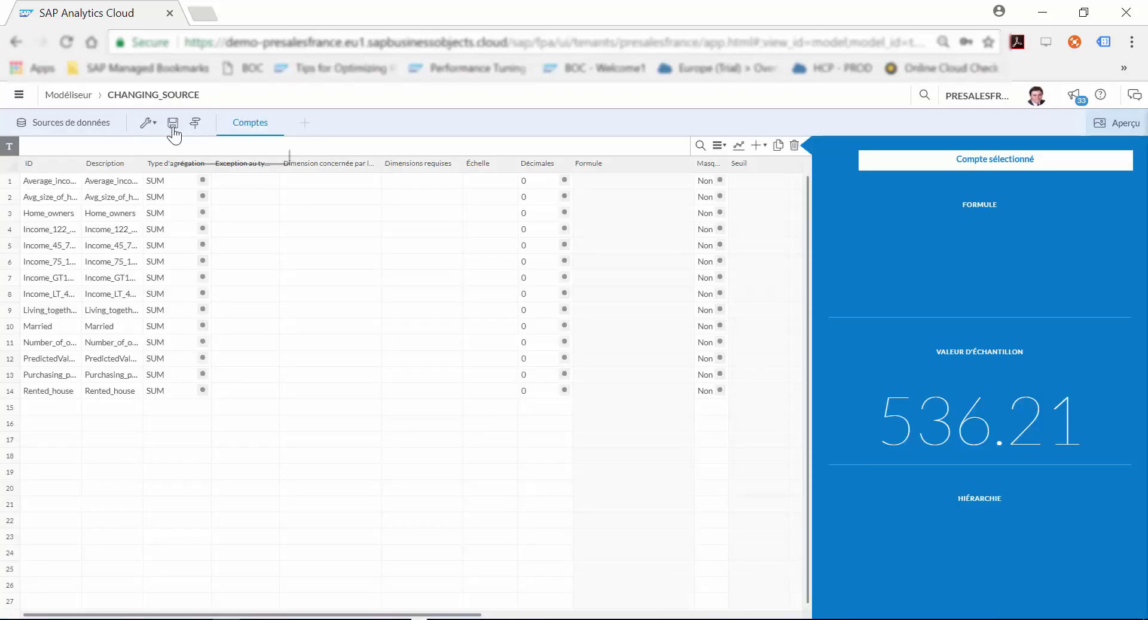
pyautogui.click(172, 124)
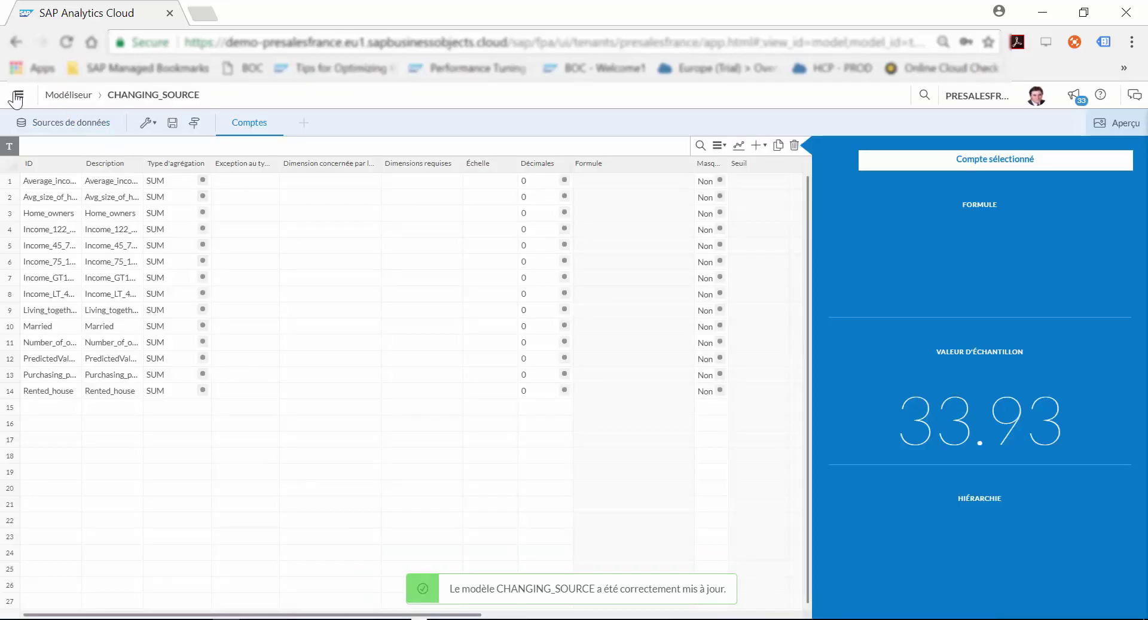
pyautogui.click(18, 96)
pyautogui.moveTo(81, 179)
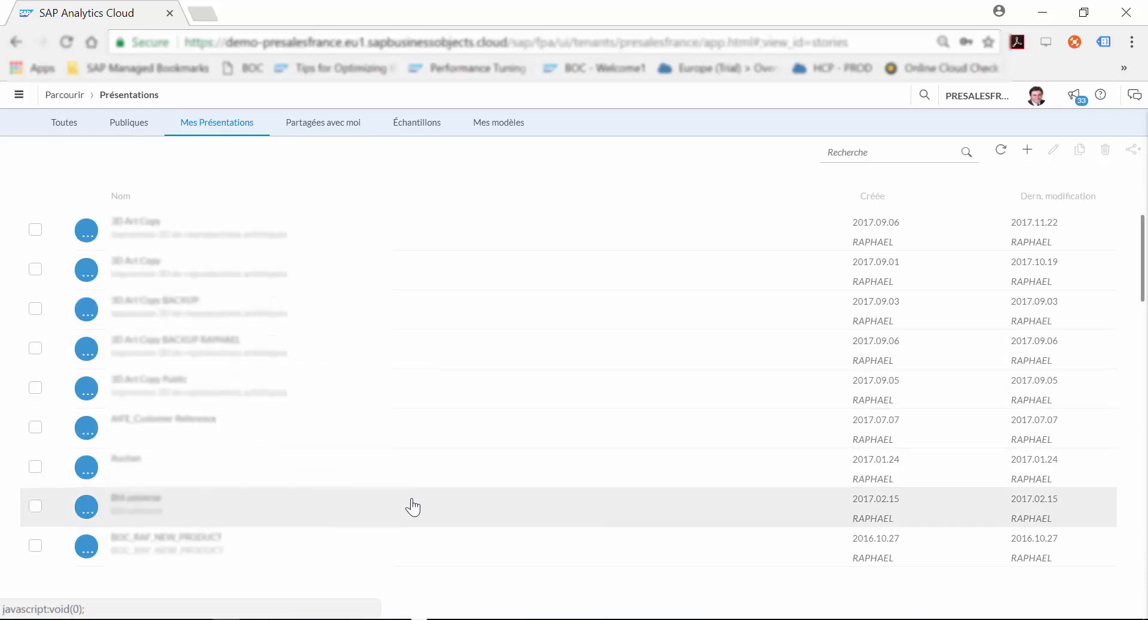
# Step: Find the Changing_Source_OnPrem_To_HCP story by searching 'cha', open it, and refresh it
pyautogui.click(888, 161)
pyautogui.write('cha')
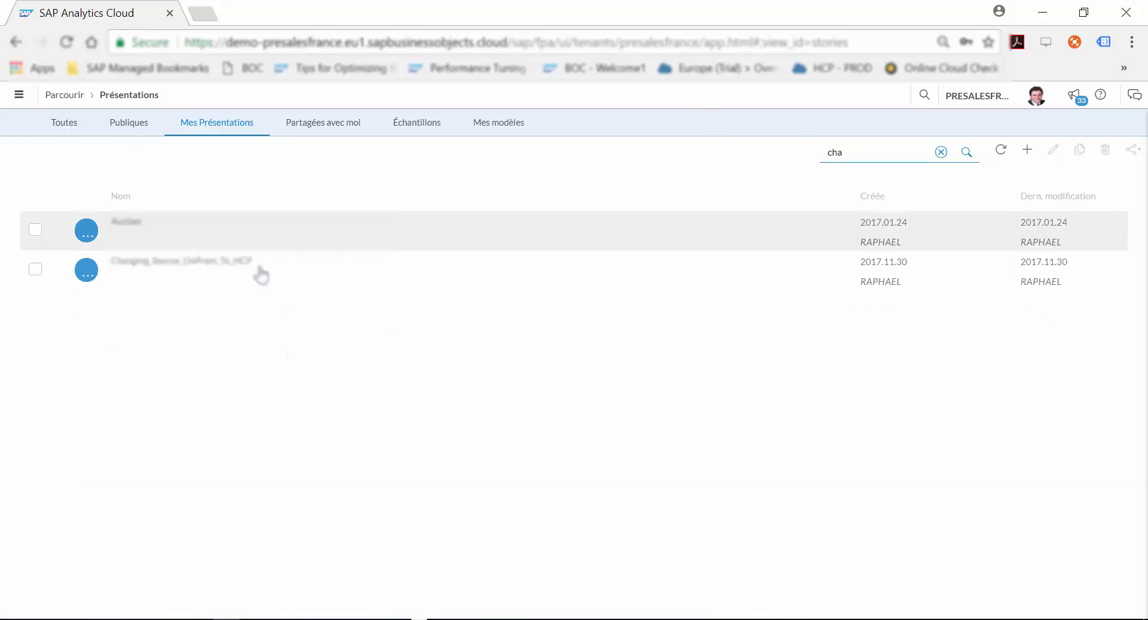
pyautogui.click(35, 268)
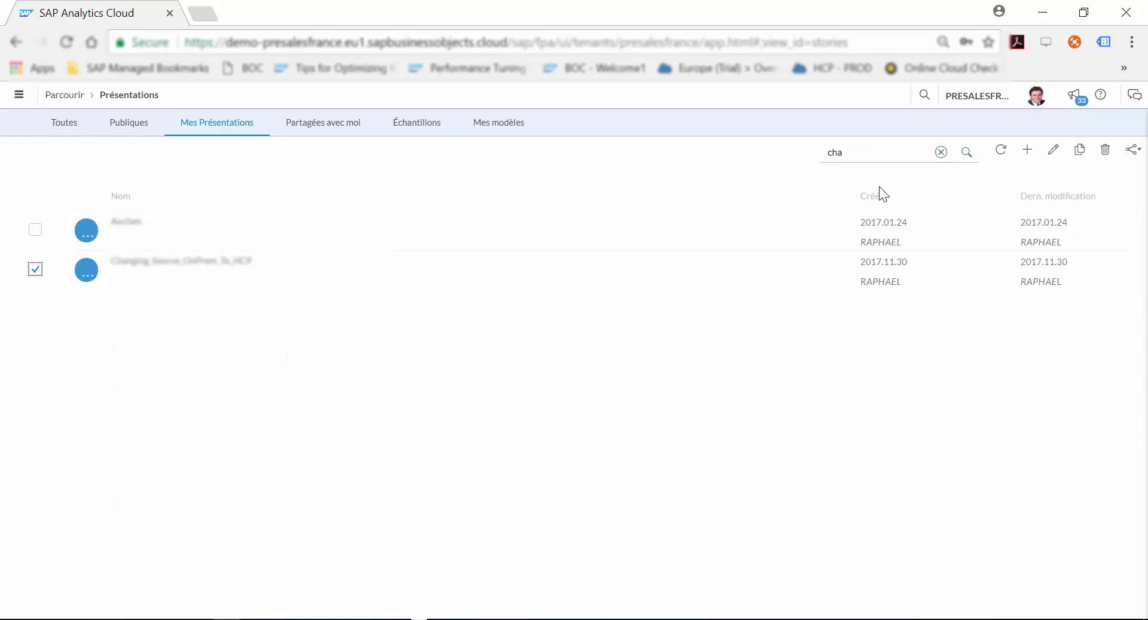
pyautogui.click(1050, 149)
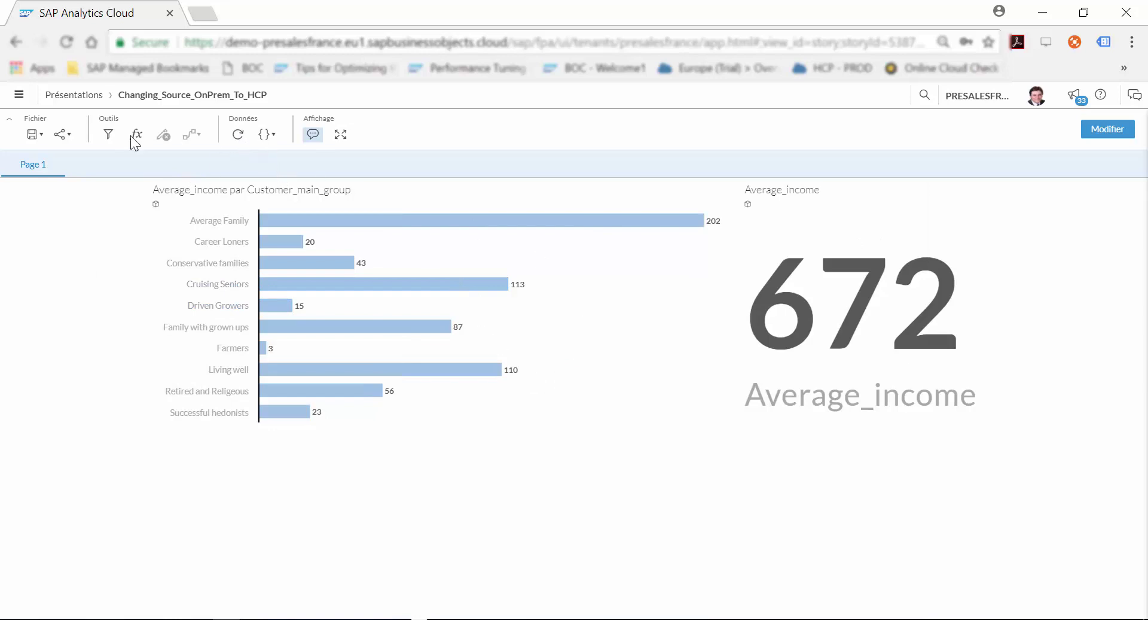
pyautogui.click(238, 135)
pyautogui.click(1086, 136)
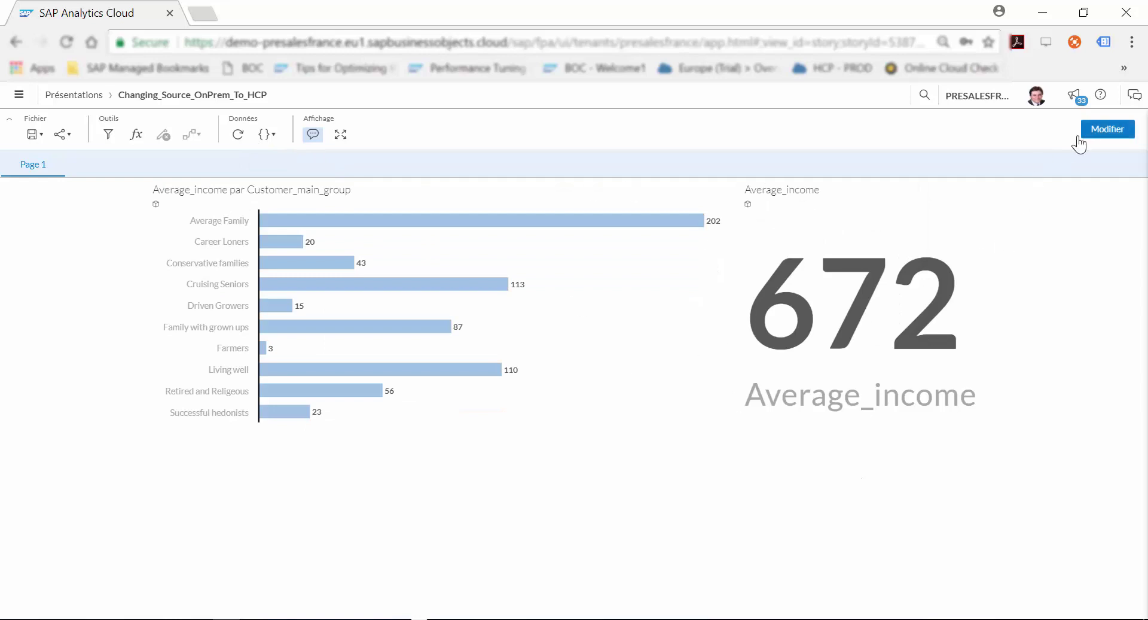
# Step: Insert a chart with measure Income_122_150000 and dimension Customer_sub_group
pyautogui.click(1125, 132)
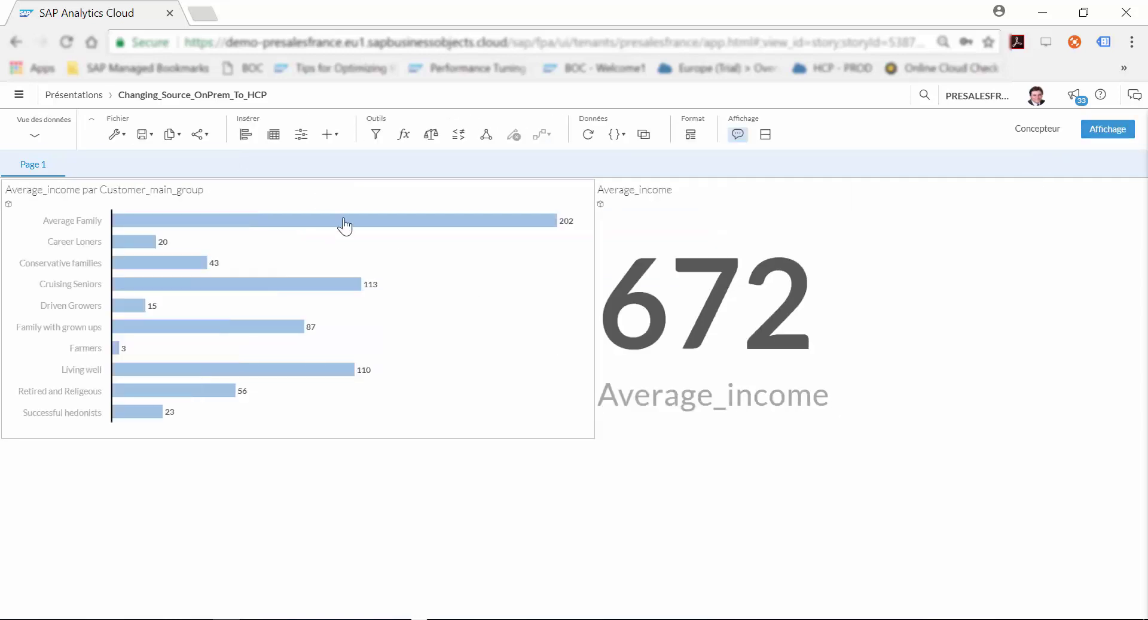
pyautogui.click(246, 135)
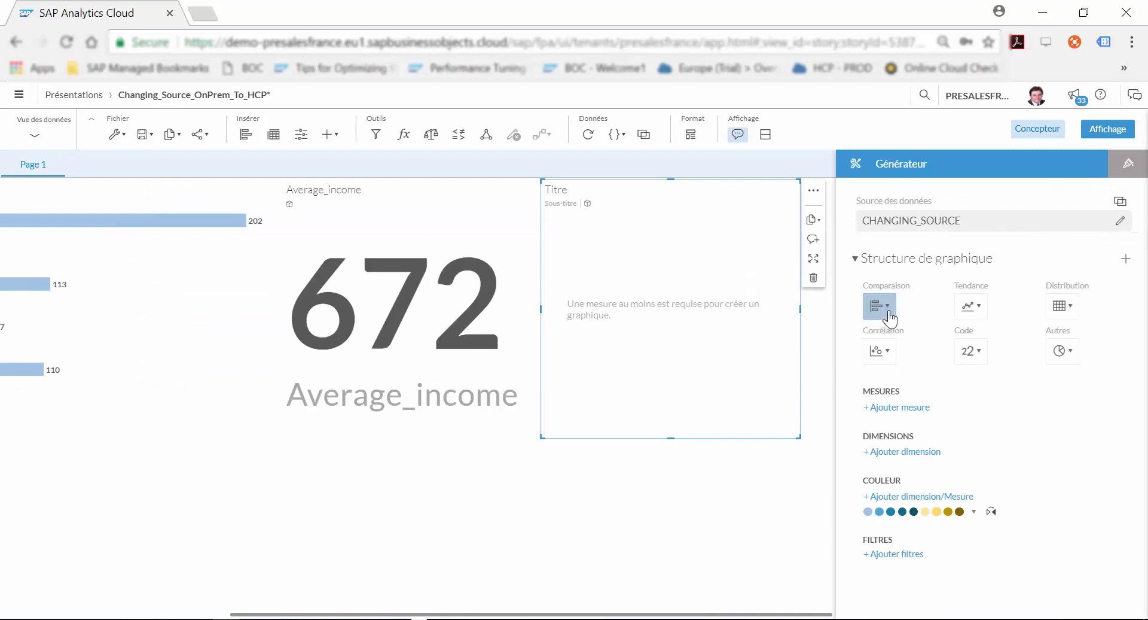
pyautogui.click(897, 407)
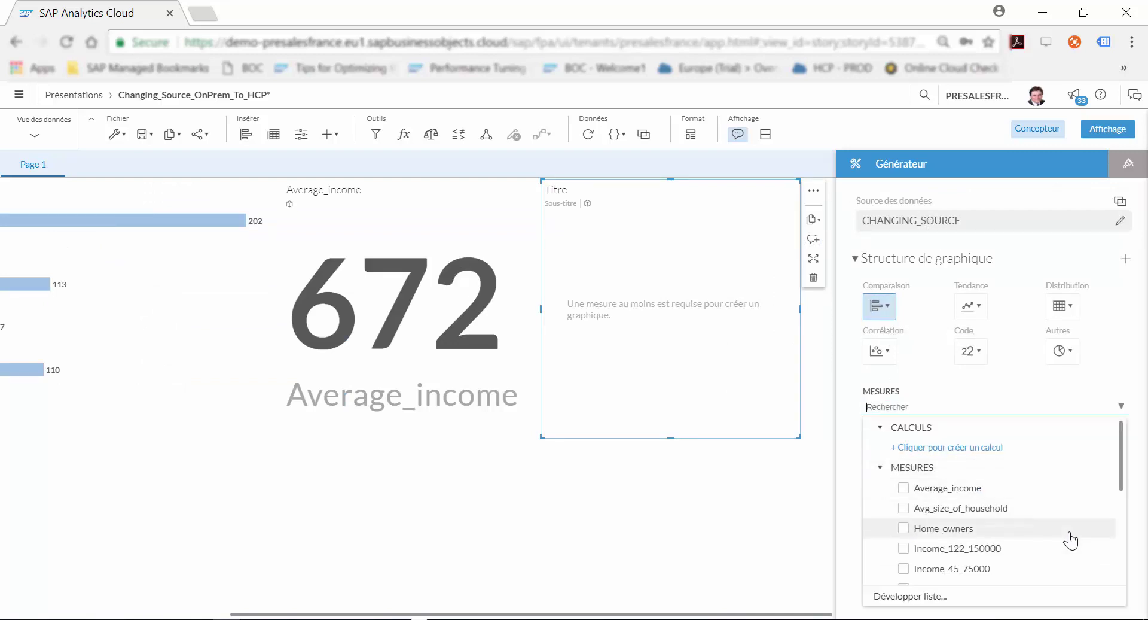
pyautogui.click(904, 548)
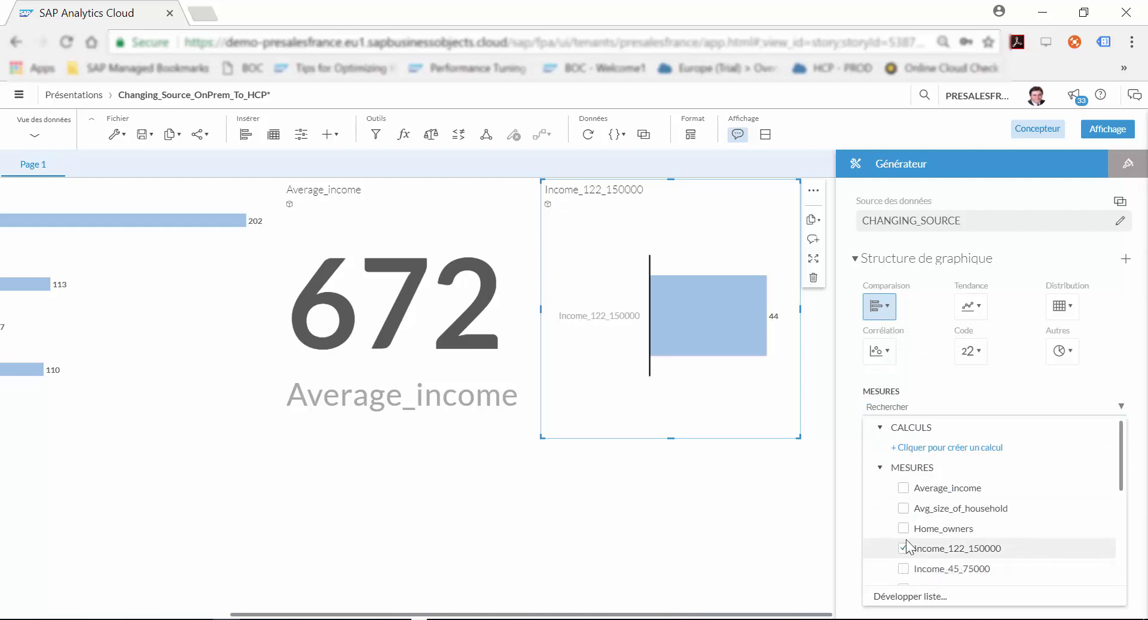
pyautogui.click(993, 382)
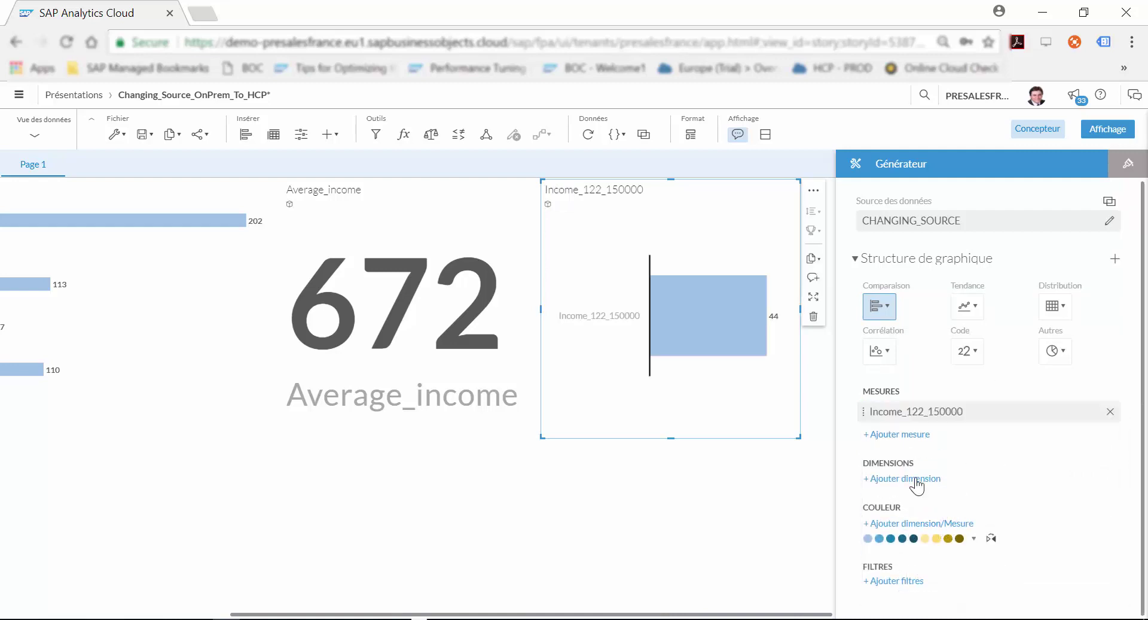
pyautogui.click(912, 489)
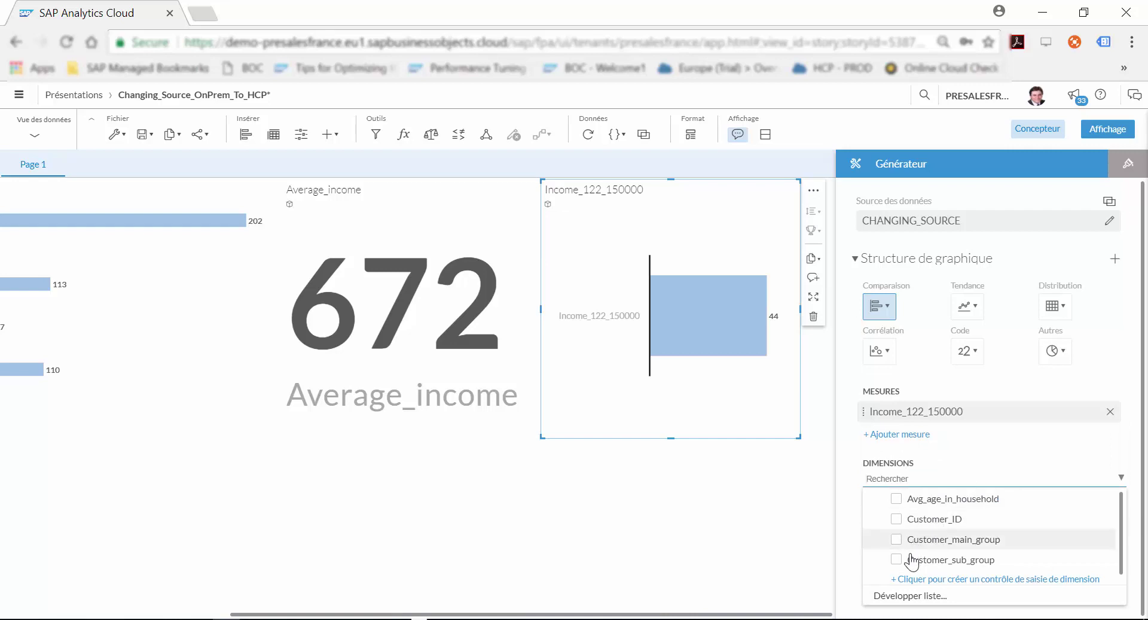
pyautogui.click(896, 558)
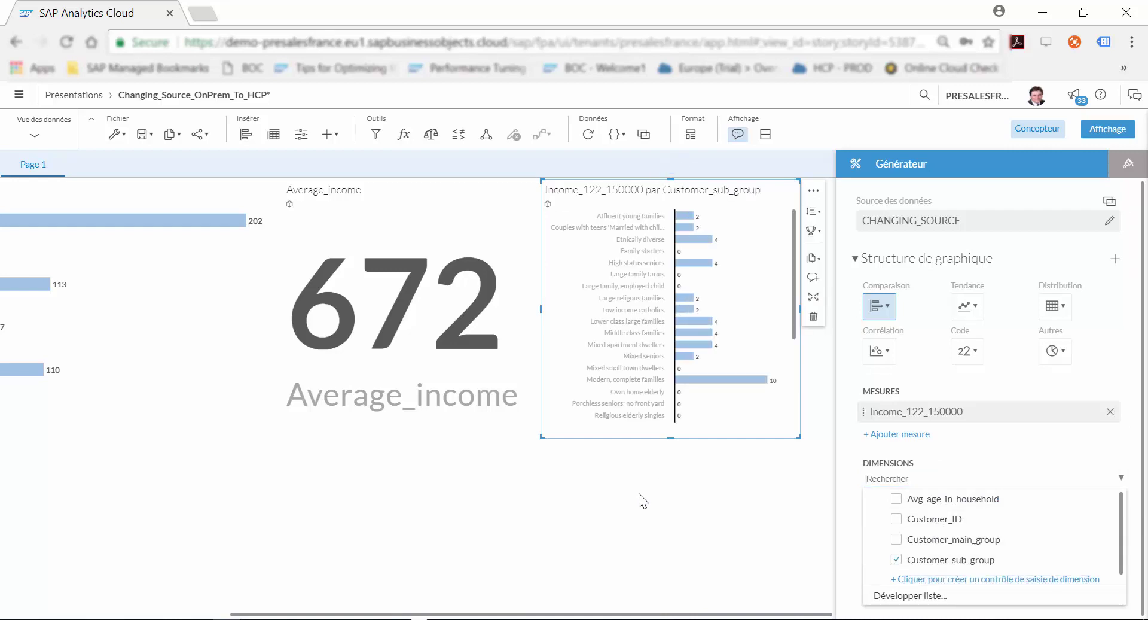
pyautogui.click(1119, 128)
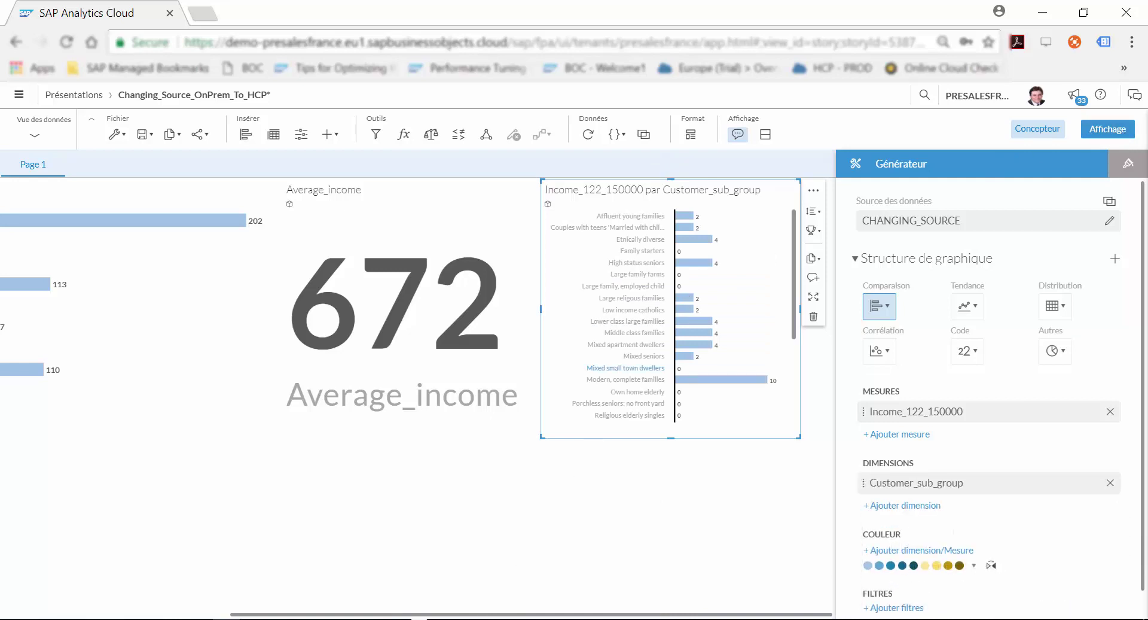
pyautogui.moveTo(488, 615); pyautogui.dragTo(286, 615)
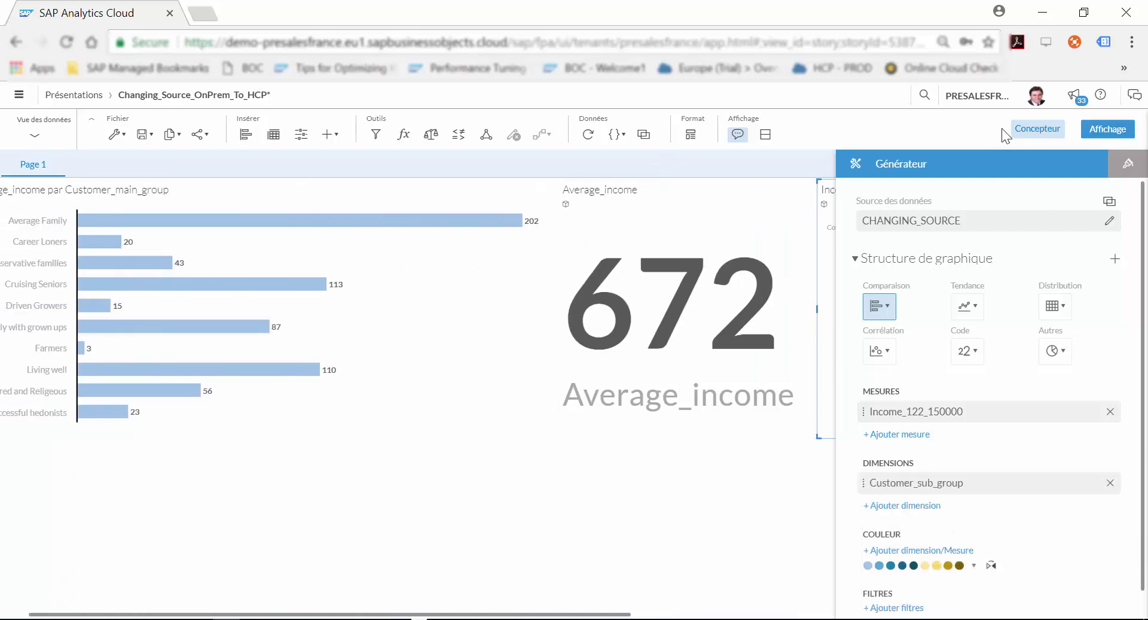
pyautogui.click(1108, 129)
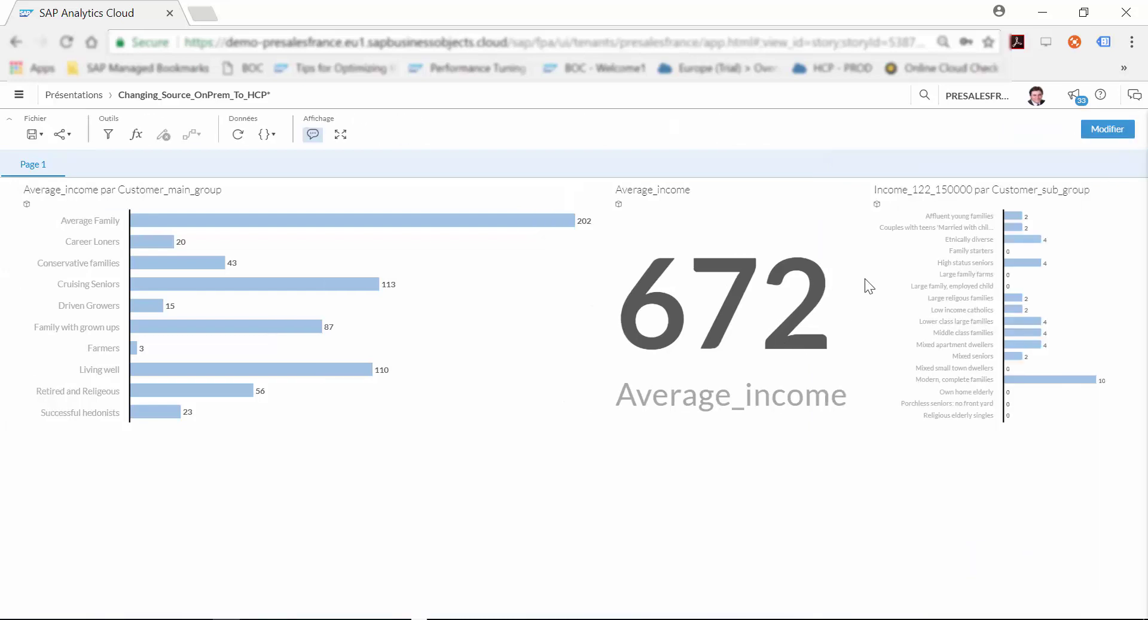